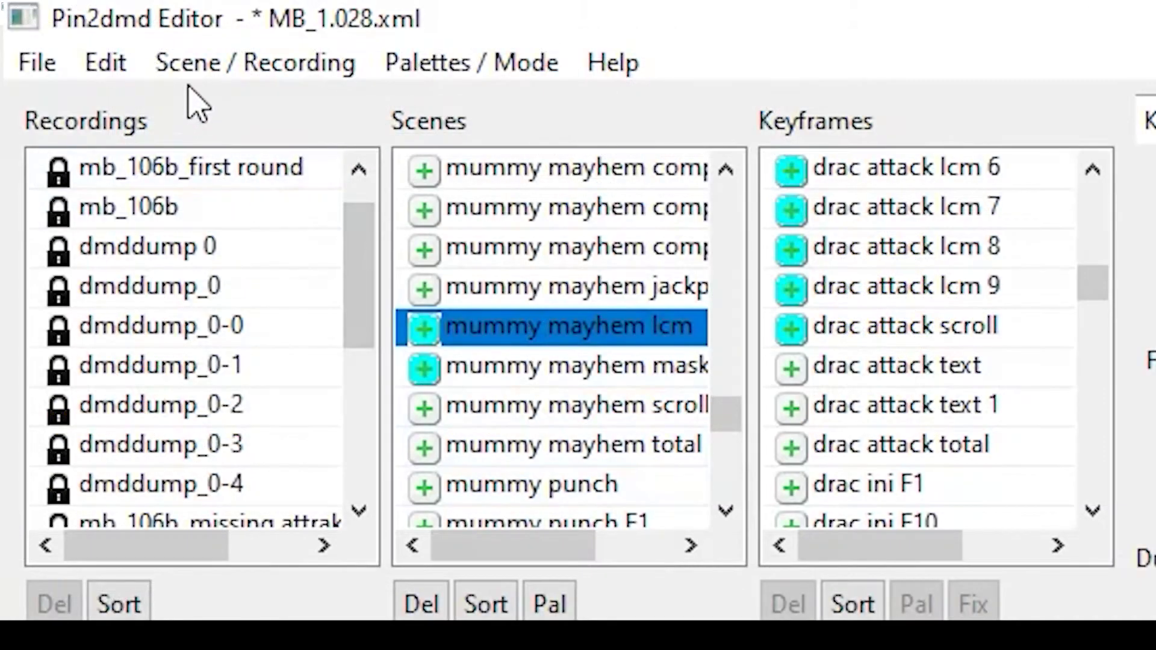
- Split the scene into a new one under its default name and change the frame delay from 63 to 500
click(187, 71)
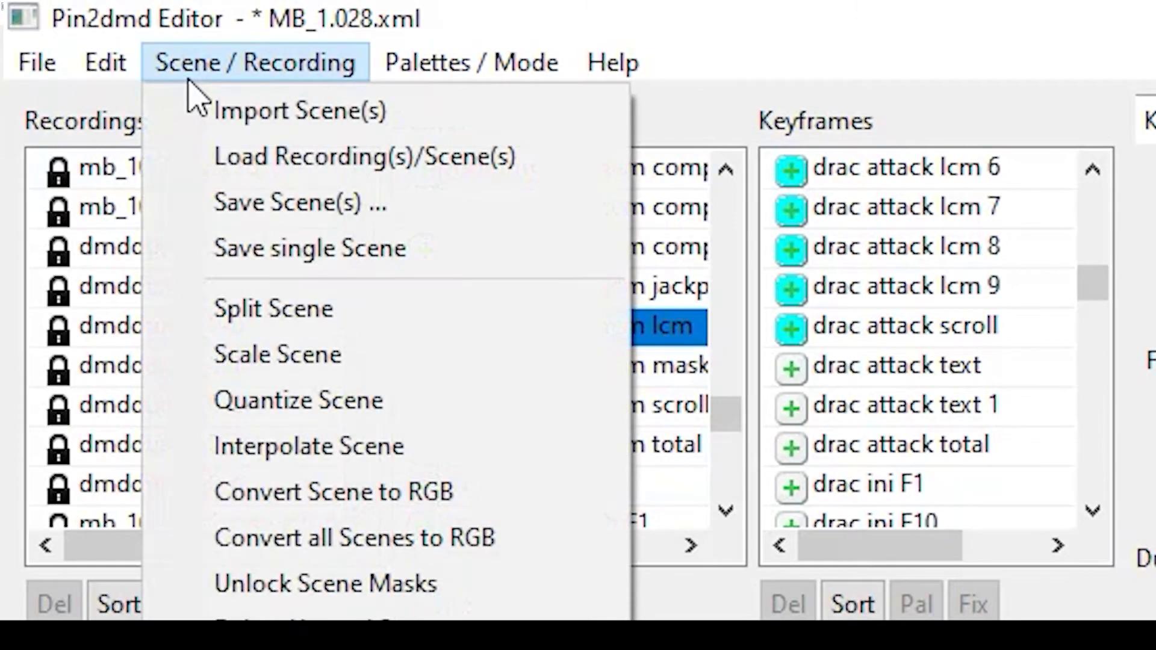
click(252, 310)
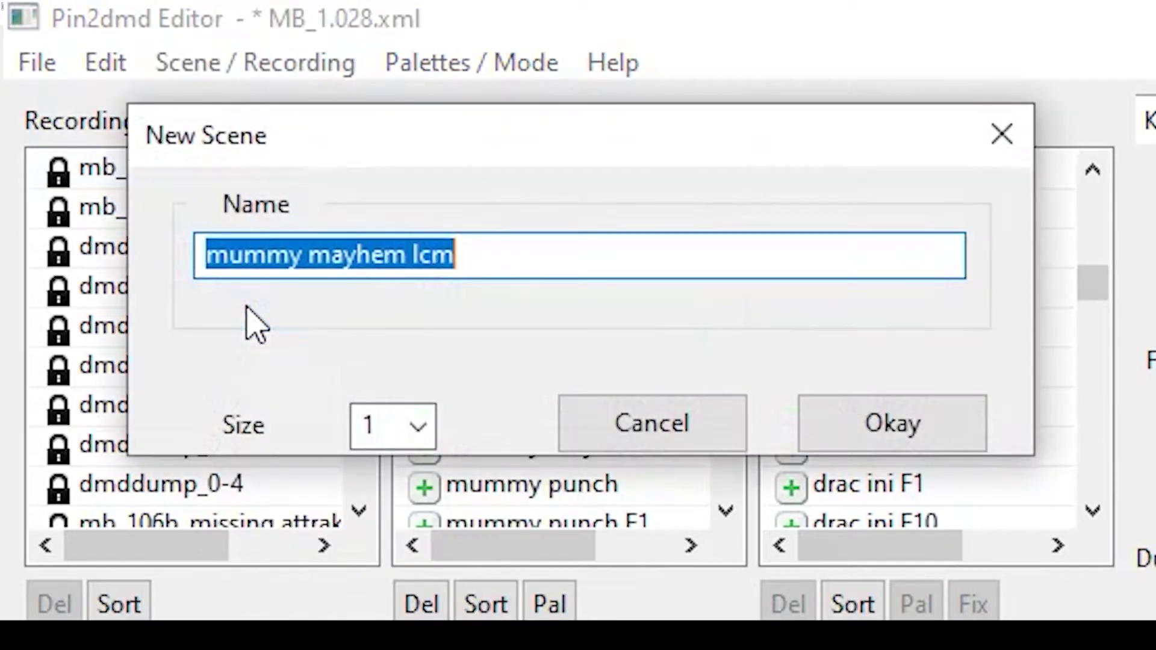
click(954, 444)
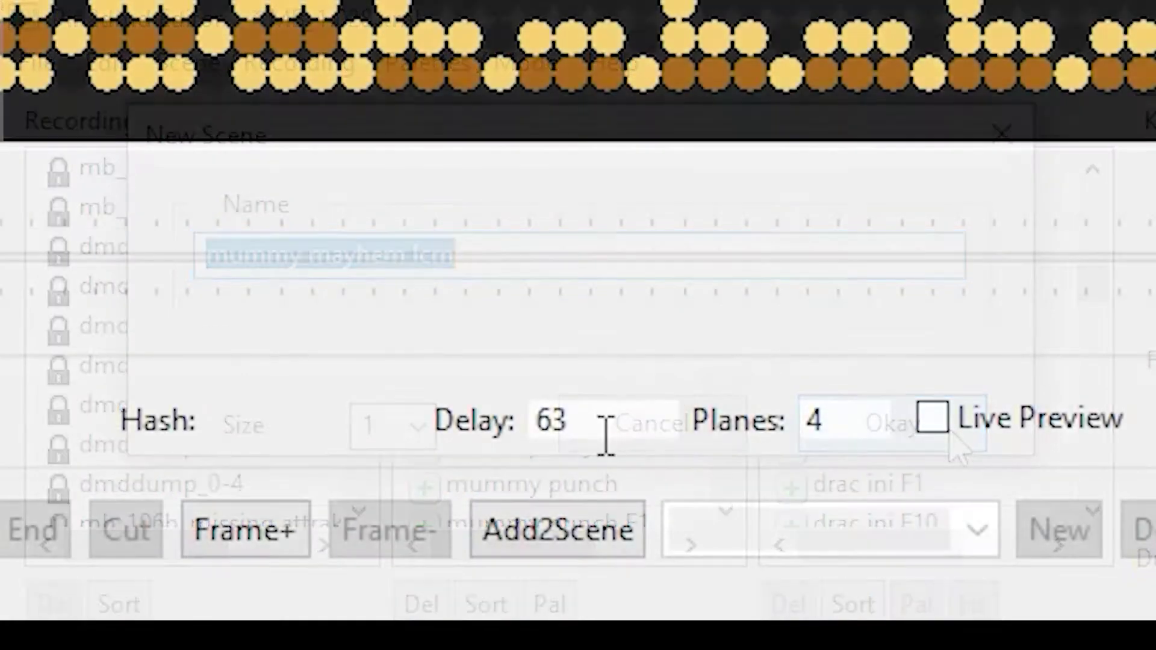
double_click(563, 429)
text(500)
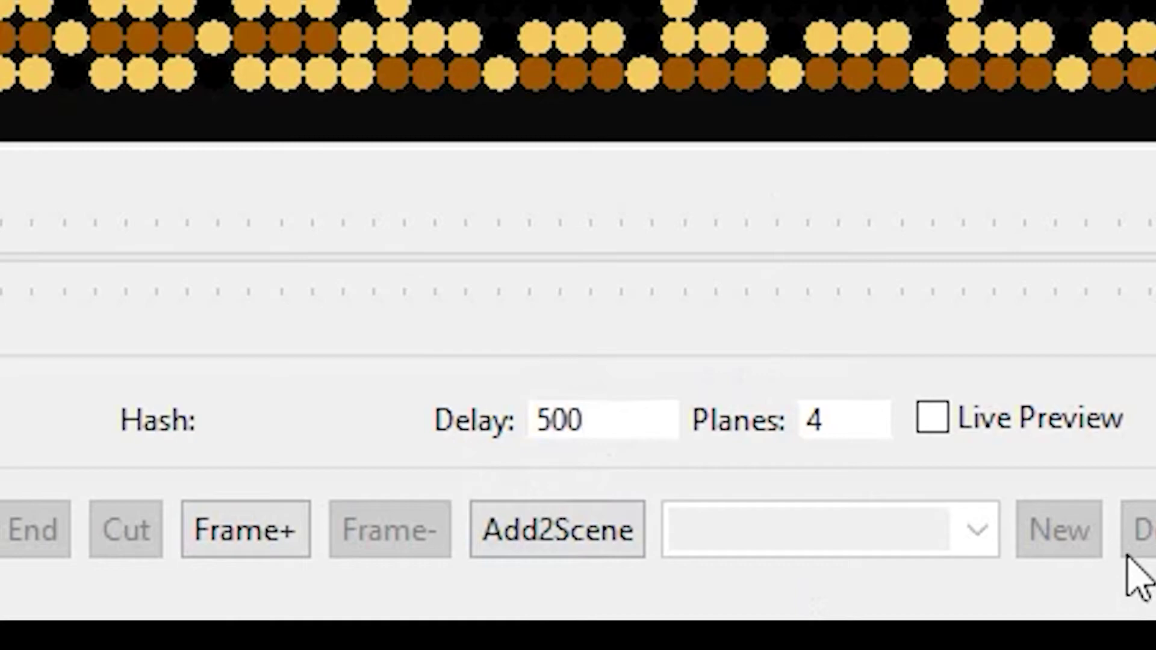
- Bring up the wd_0.13.xml project with its colourised train pass scene at 6 planes
click(838, 596)
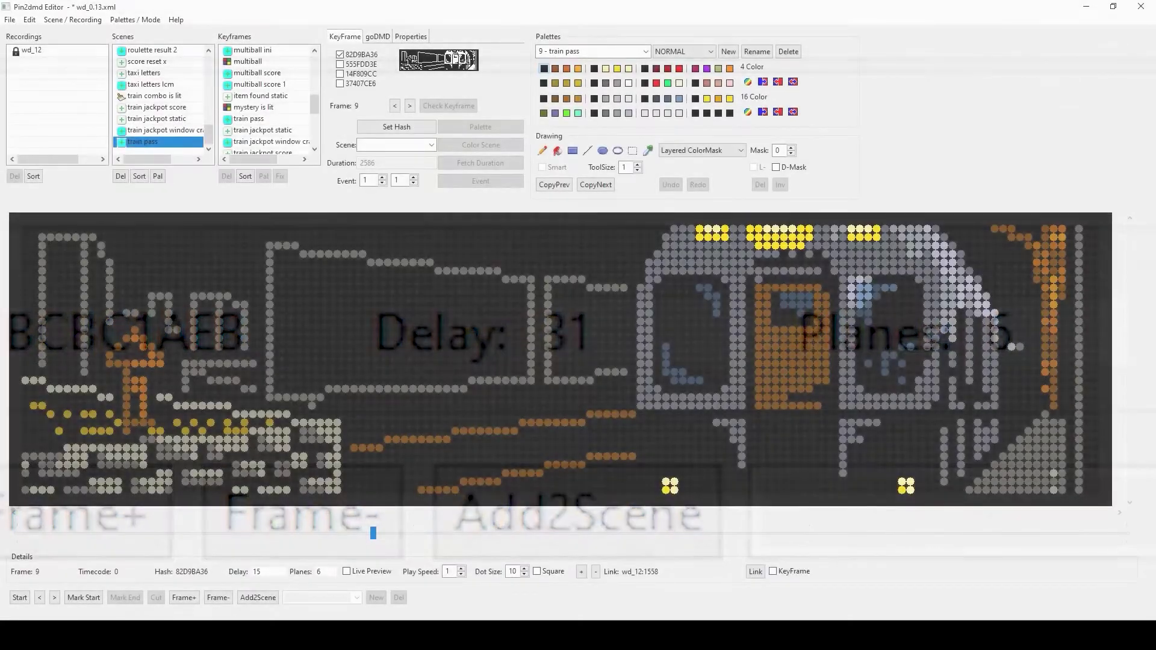
- Select the train jackpot static scene and inspect its ColorMask coloring mode options
click(156, 119)
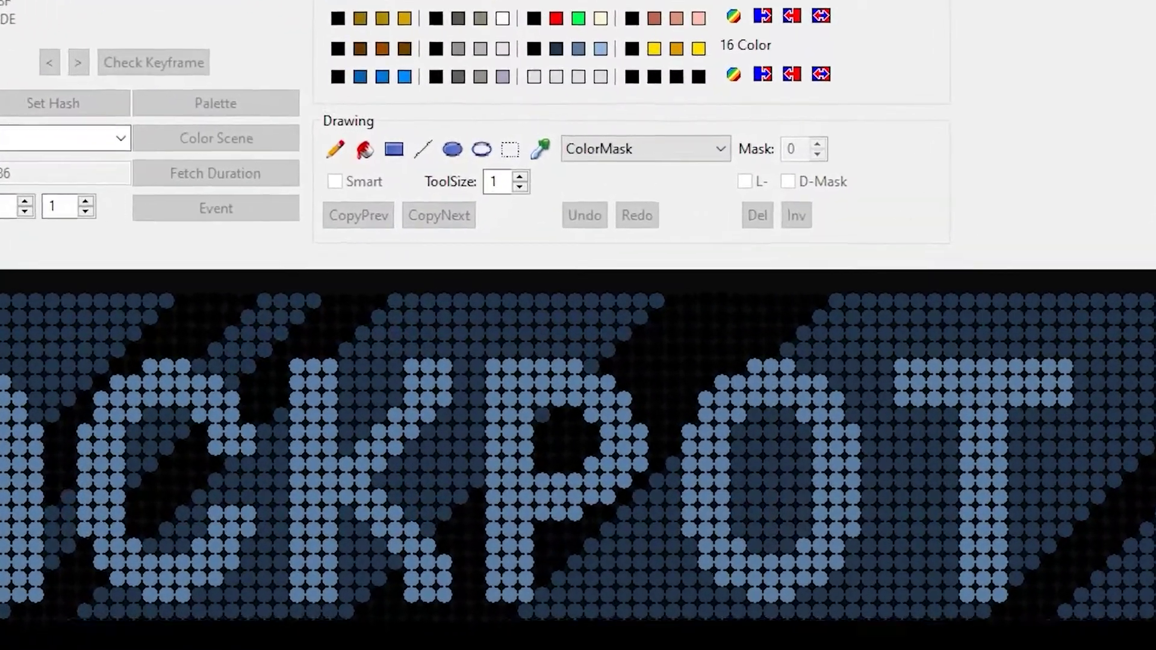
click(701, 150)
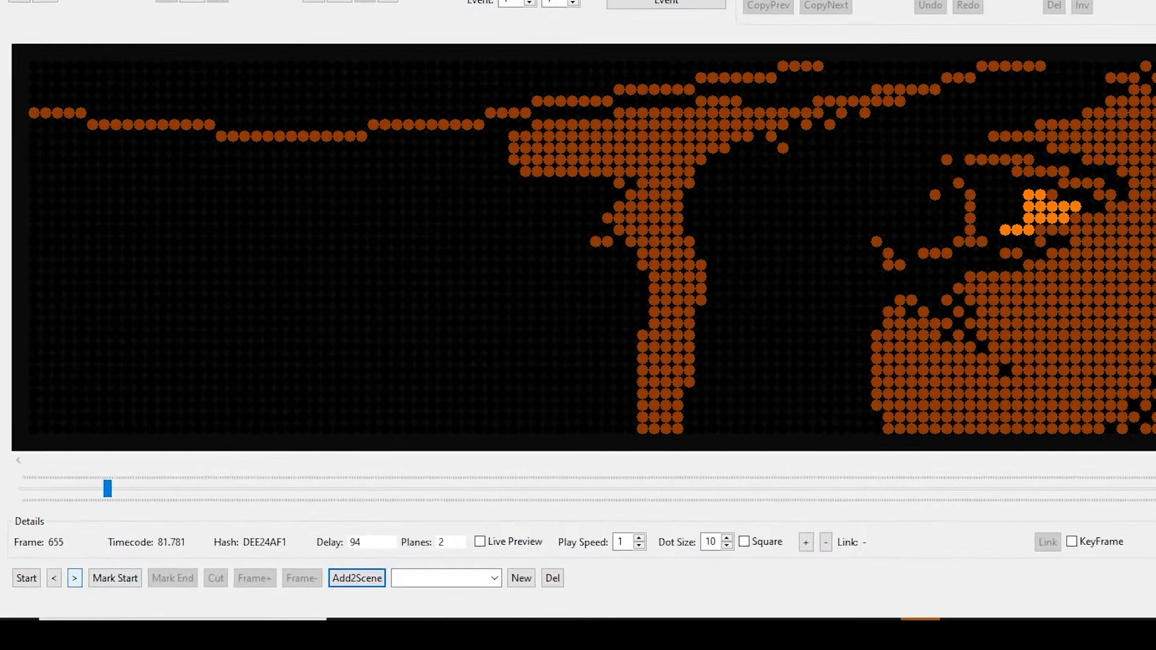
- Advance the recording to frame 659 and create a scene named newScene
key(space)
key(space)
key(space)
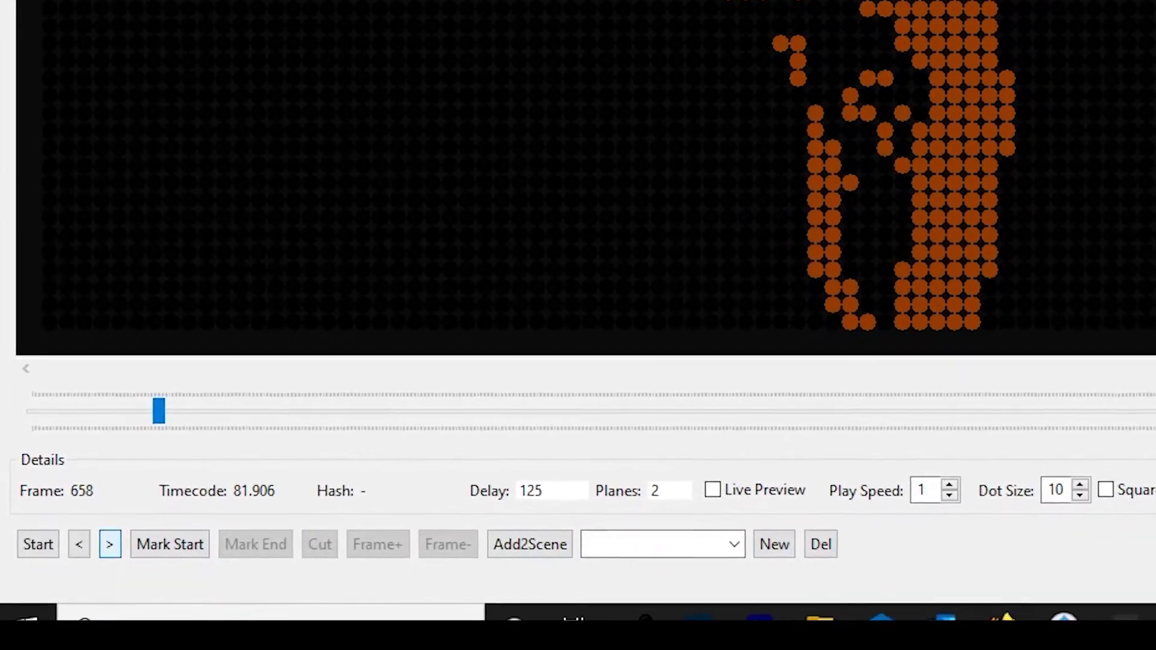
key(space)
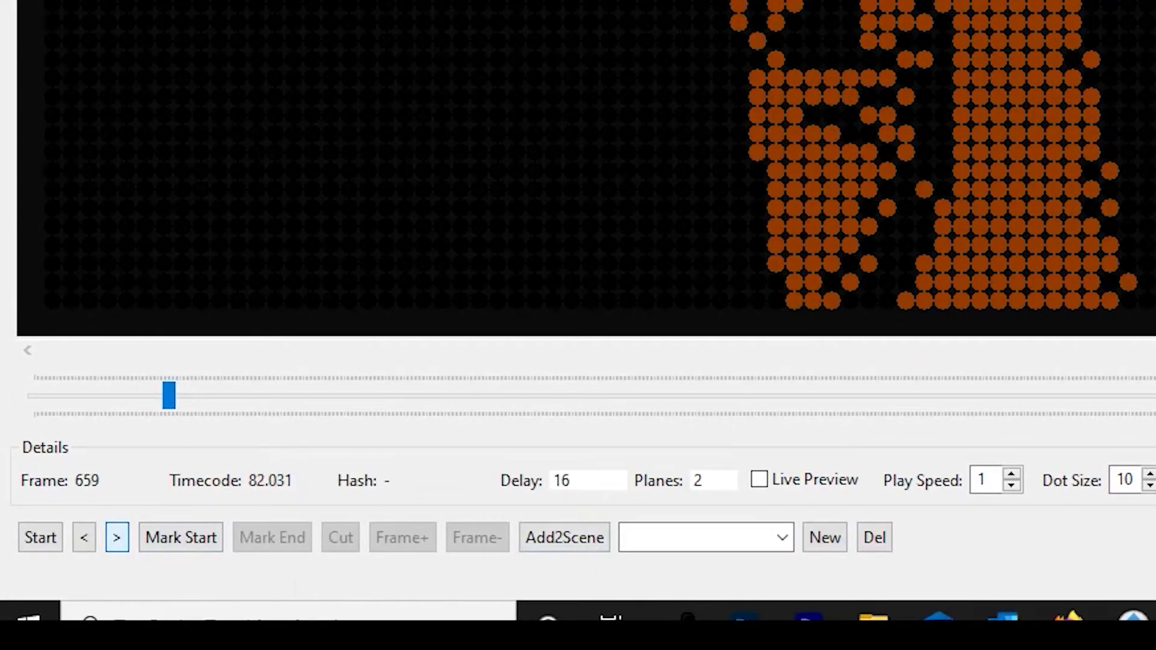
key(space)
key(space)
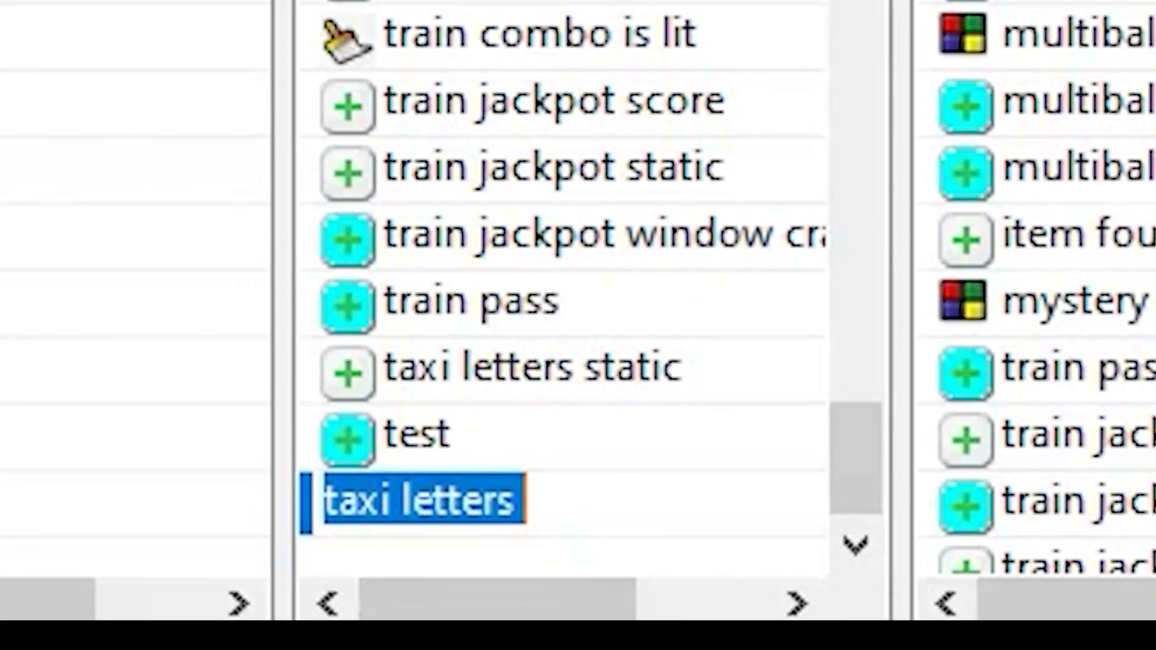
text(newSc)
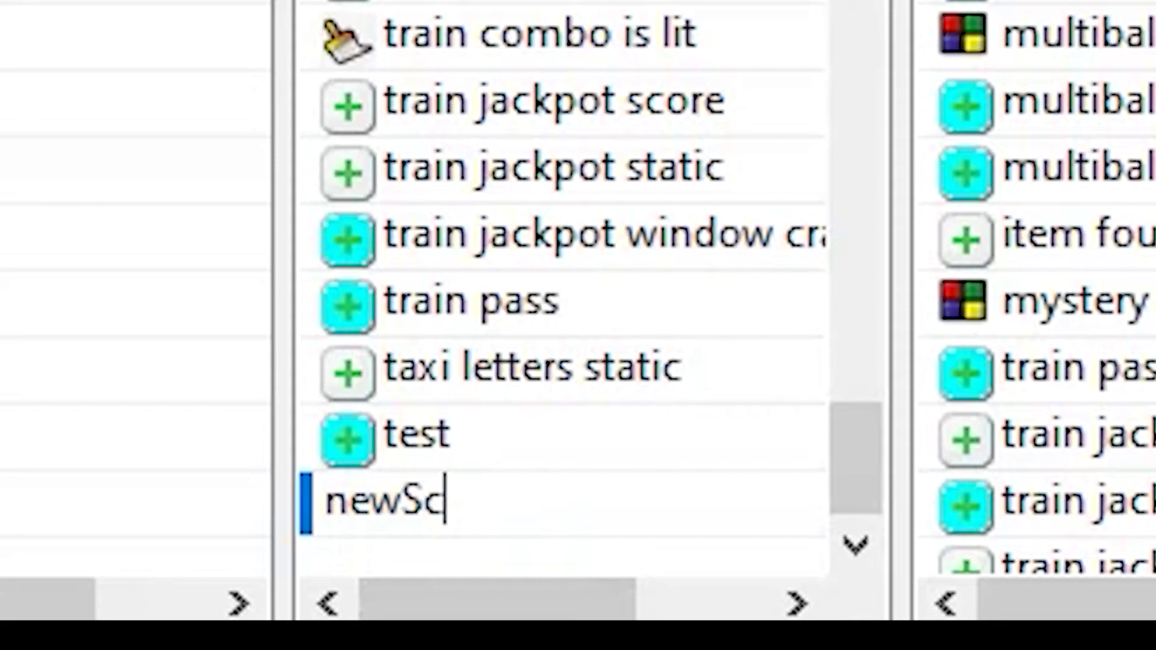
text(ene)
key(Return)
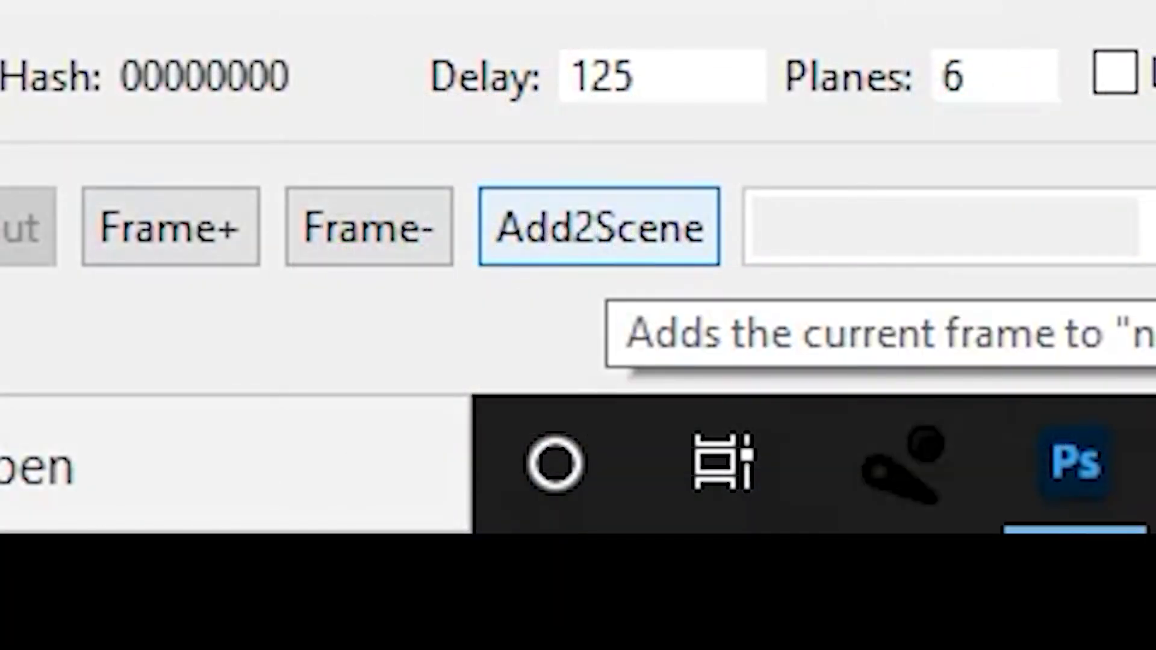
- Add the current frame to newScene and set the keyframe hash to DEE24AF1
click(599, 226)
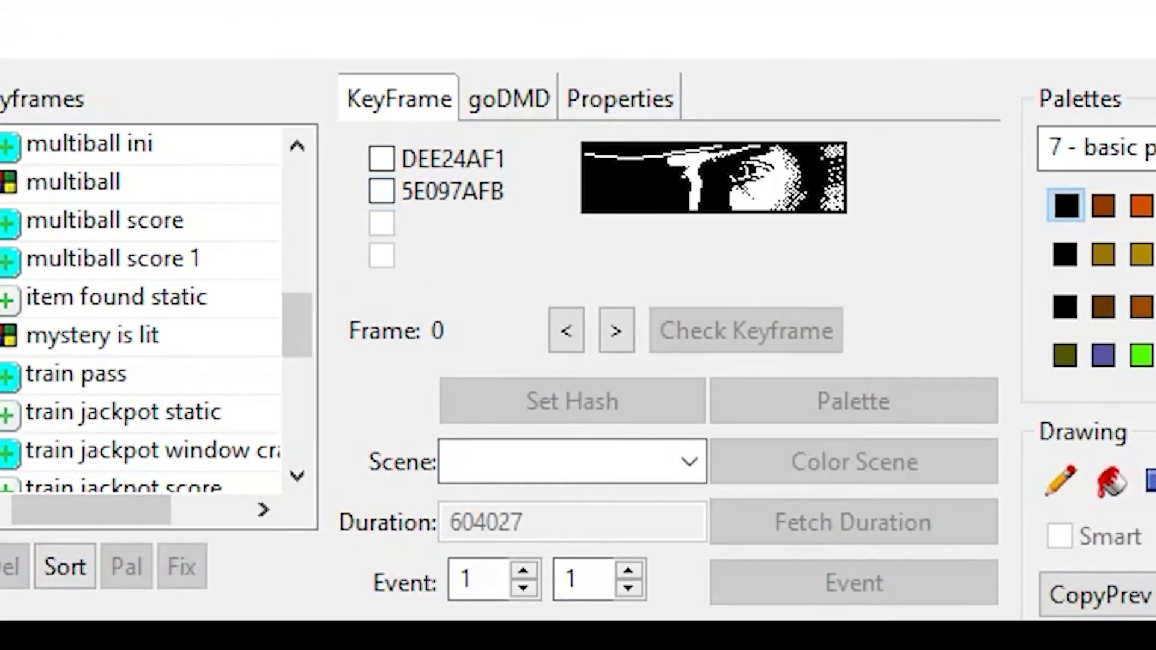
click(378, 148)
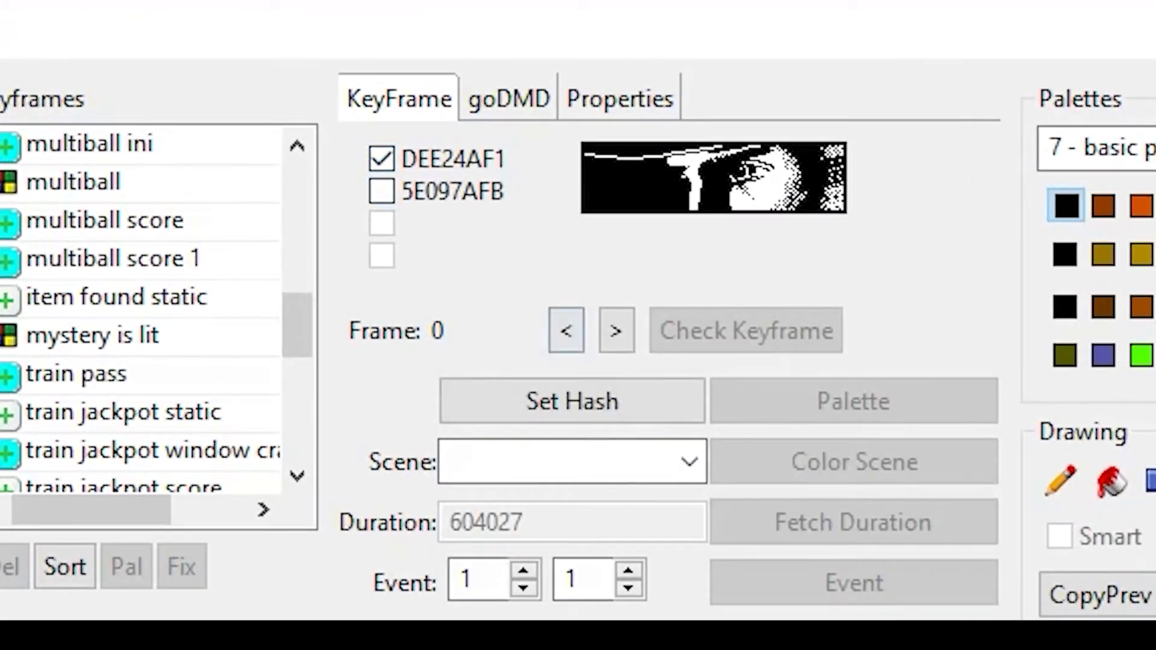
click(572, 401)
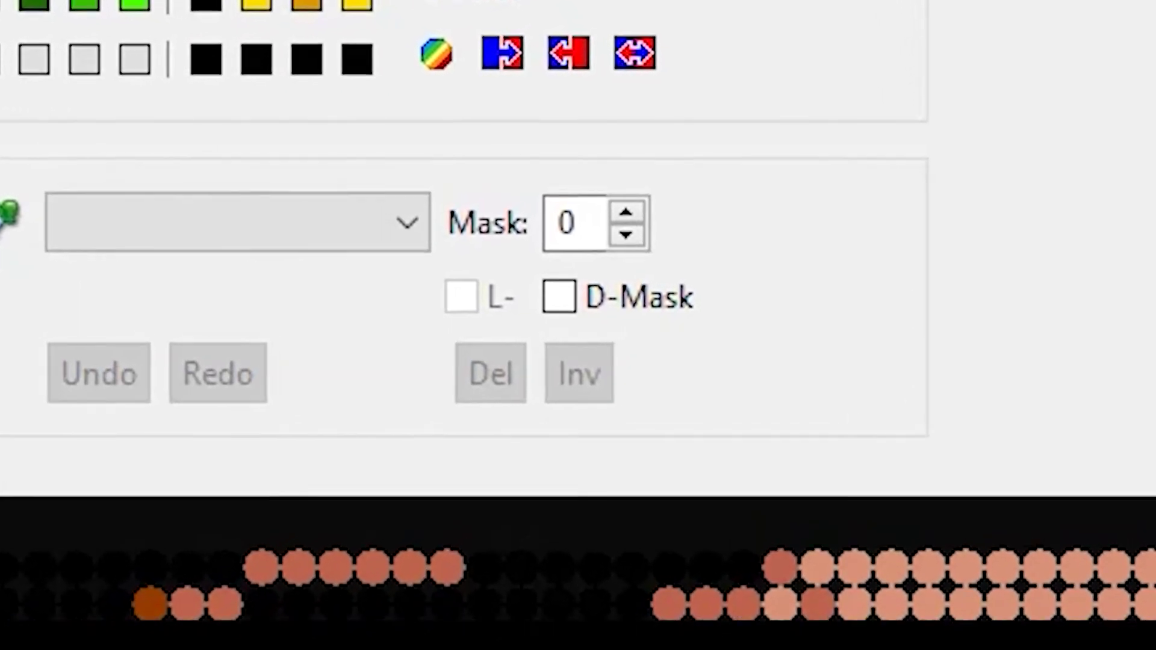
- Enable the dynamic mask, overlay the detection mask, and raise the Mask number from 0 to 12
click(559, 296)
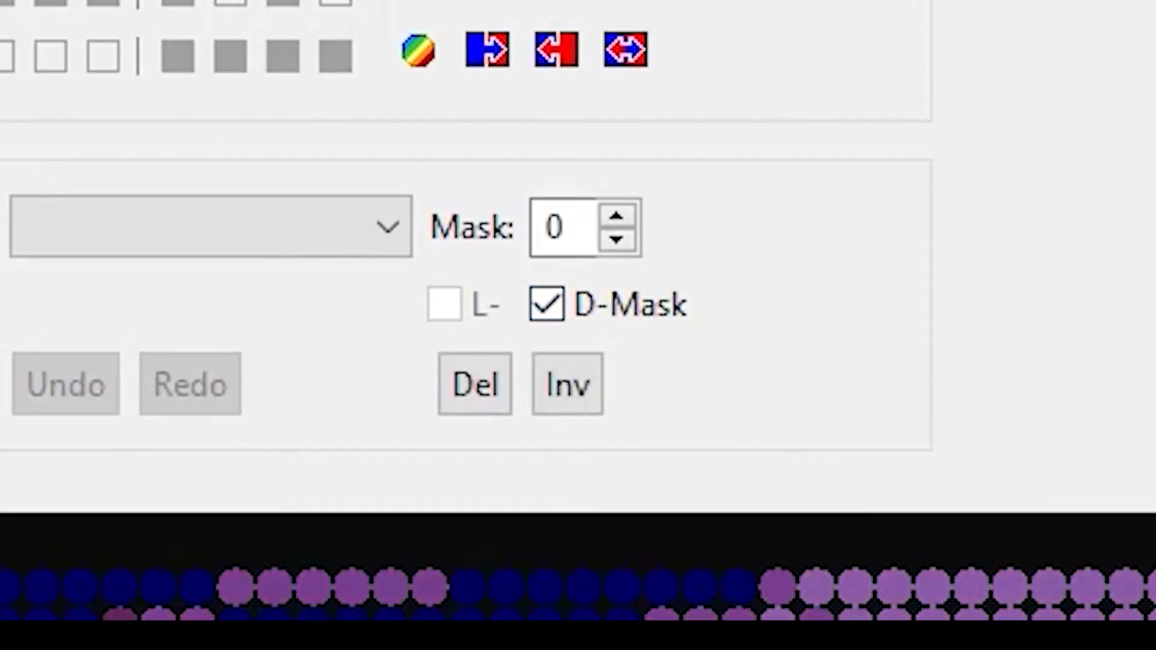
scroll(616, 228, up, 7)
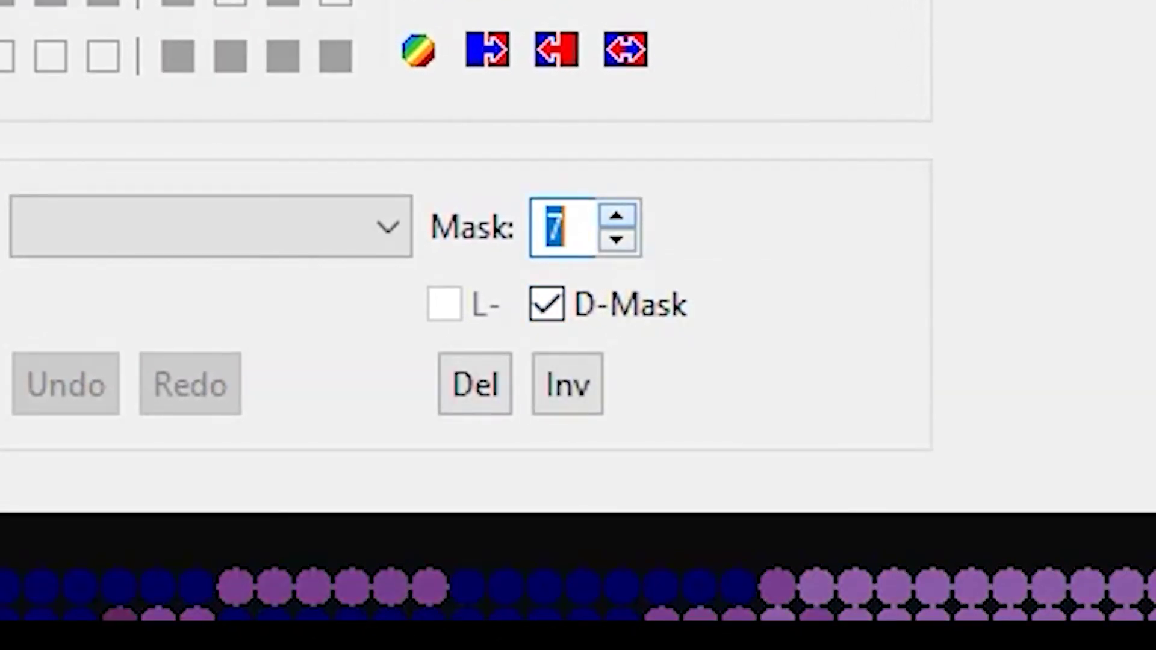
scroll(616, 227, up, 12)
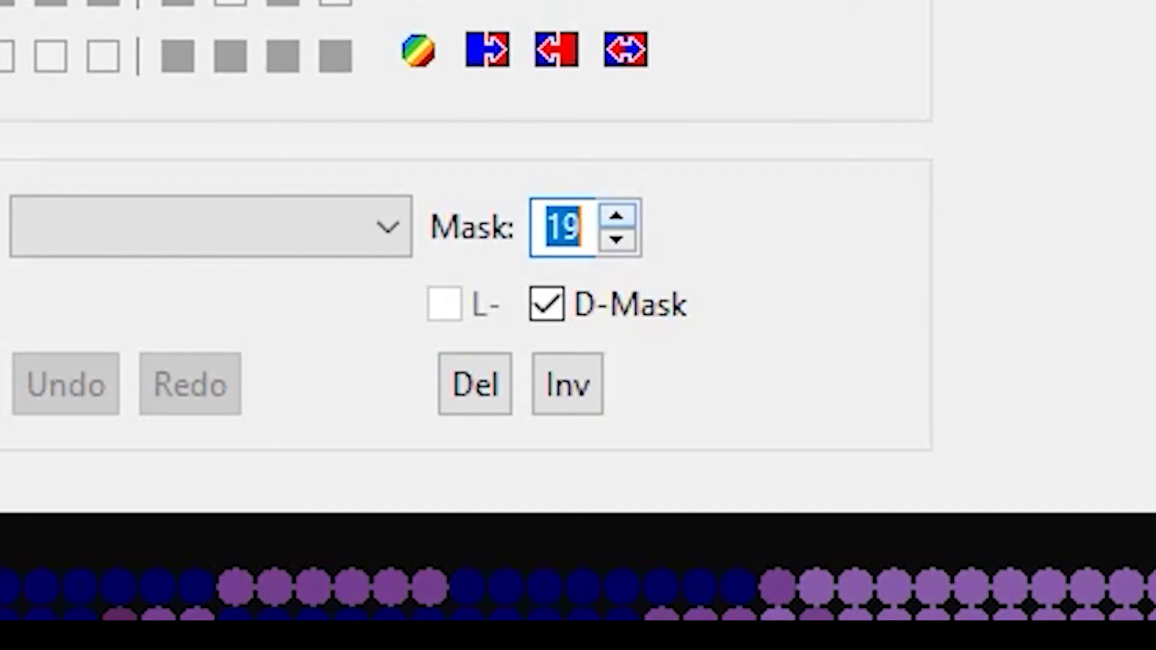
scroll(616, 228, up, 5)
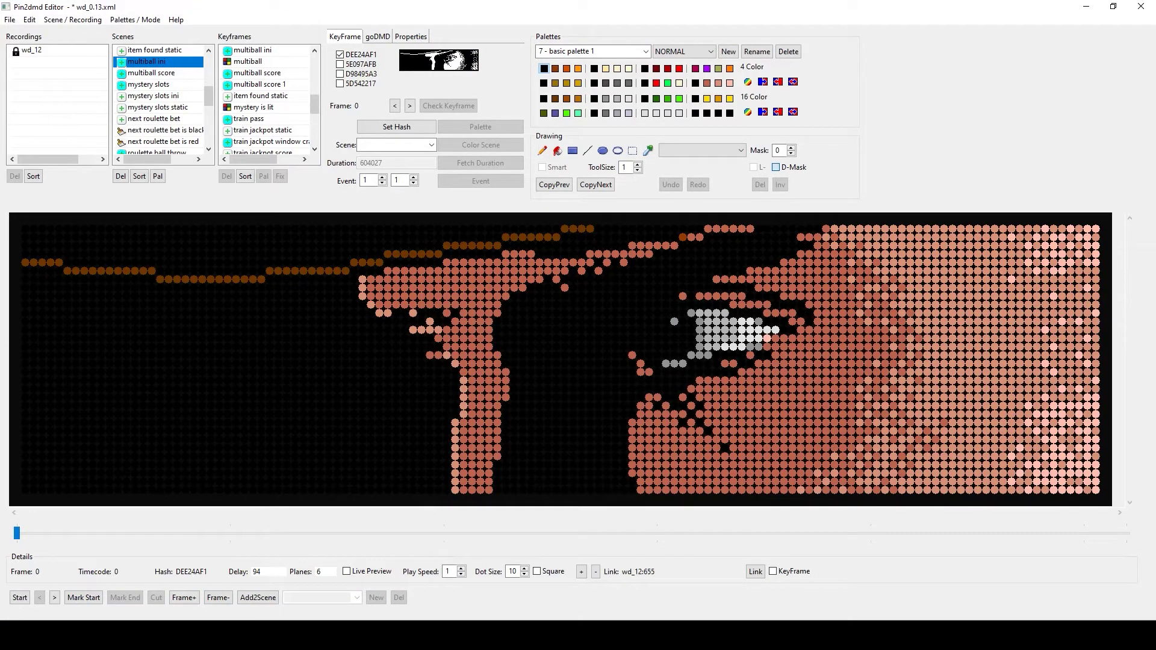
click(776, 167)
click(791, 147)
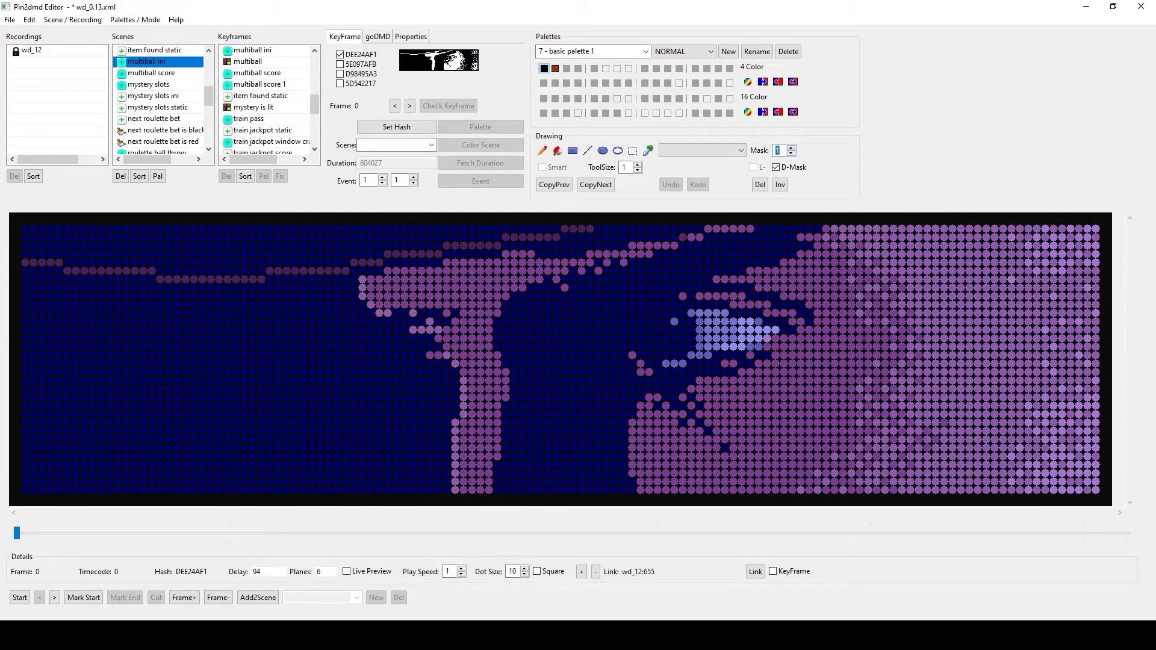
key(Up)
key(Up)
key(Up)
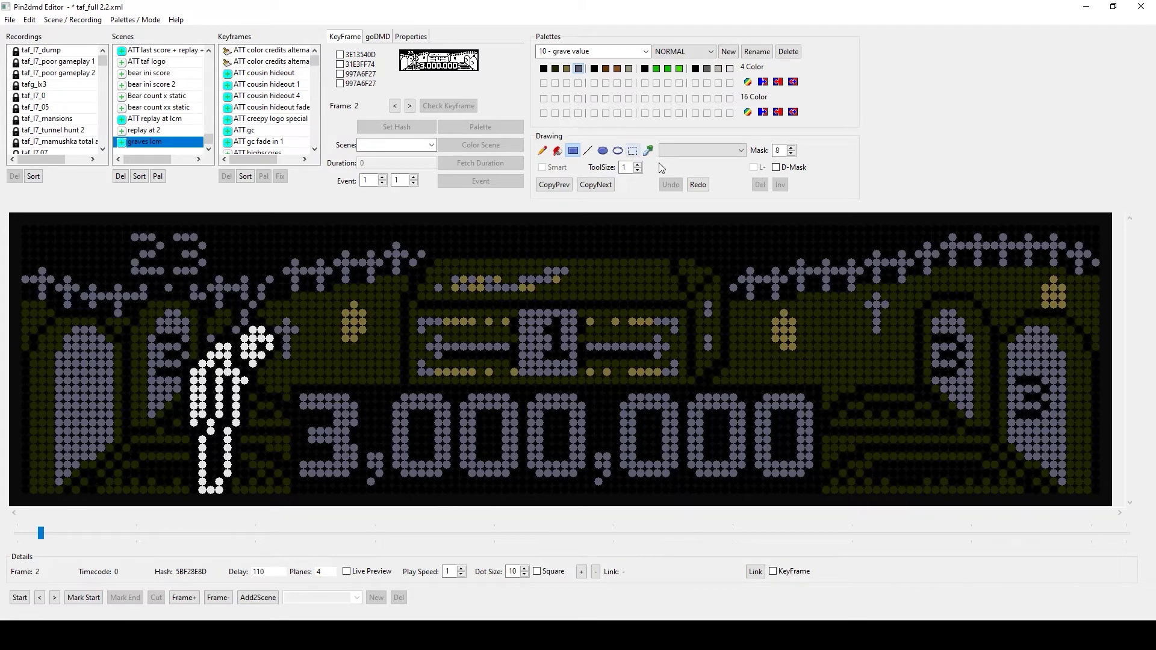
- Overlay detection masks on the 3,000,000 graves frame and lower the Mask number to 1
click(776, 167)
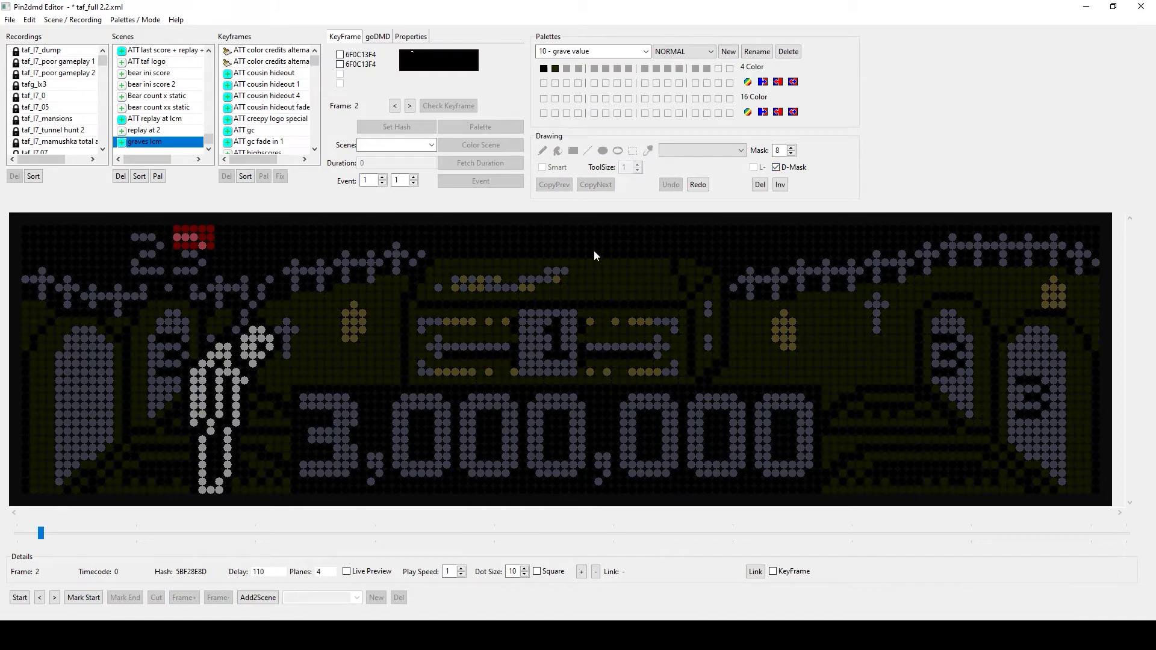
click(791, 154)
click(791, 154)
click(791, 154)
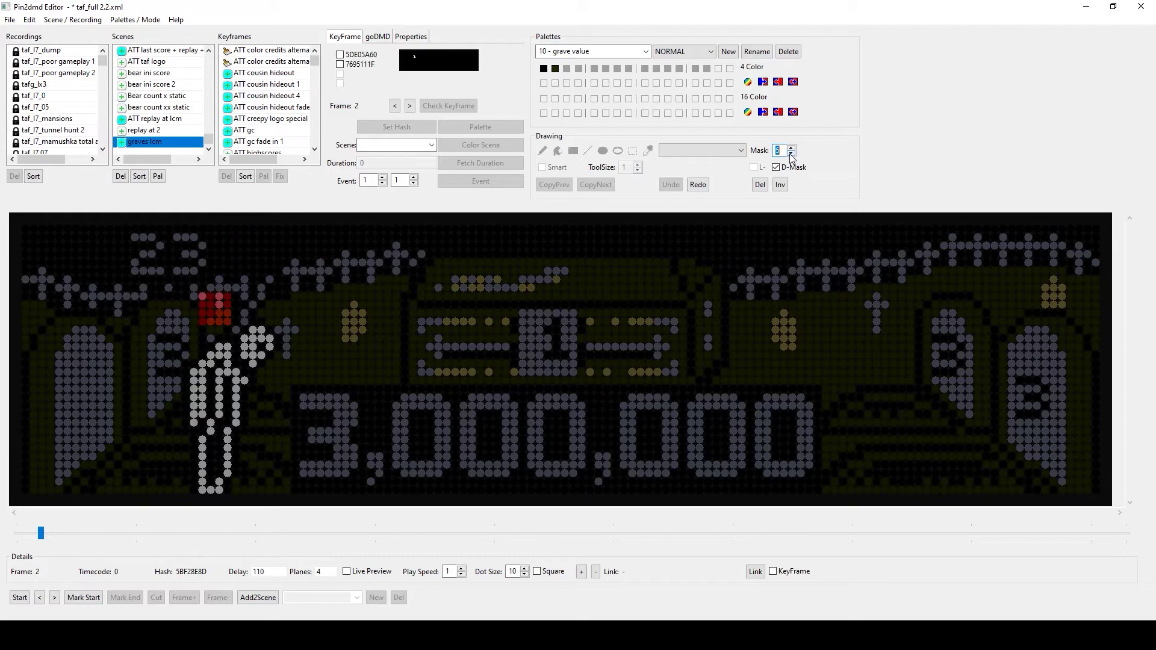
click(790, 155)
click(791, 154)
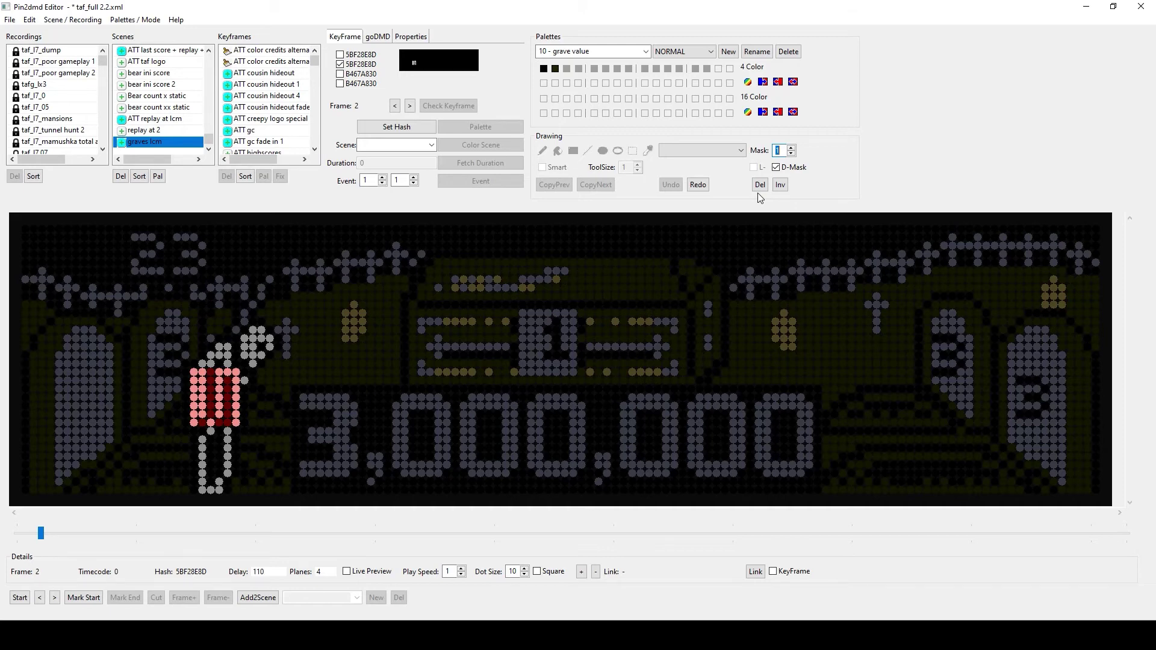
- Hide the detection mask and scrub the graves scene from frame 0 to 8, ending on frame 1
click(760, 187)
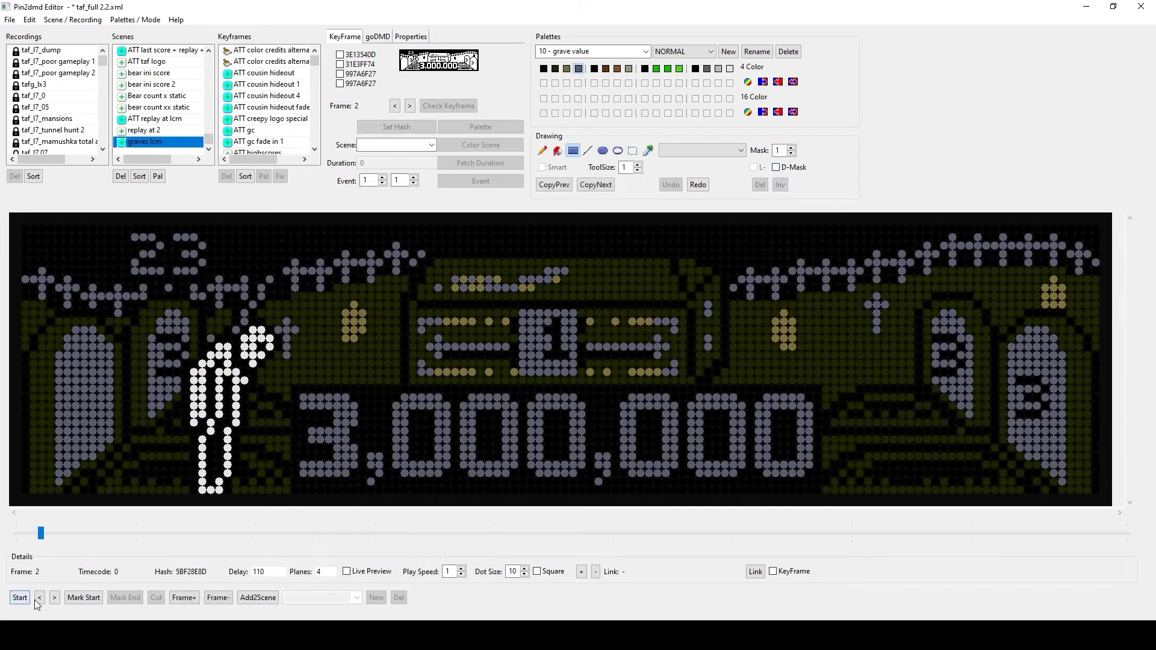
click(36, 598)
click(35, 598)
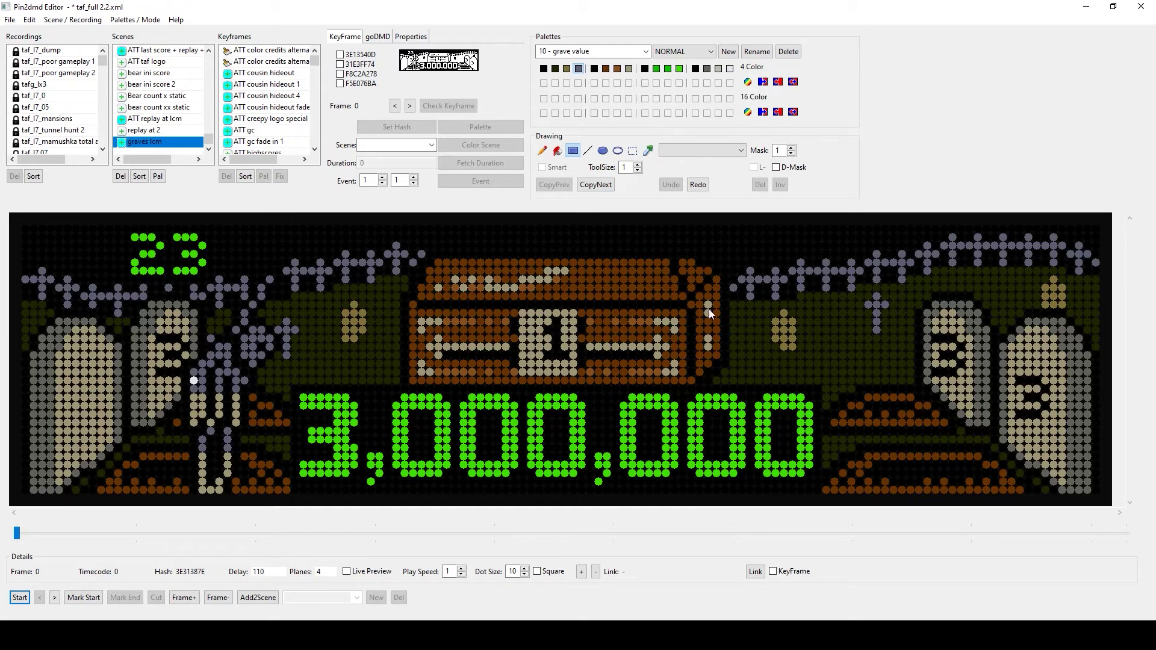
drag(18, 534, 413, 560)
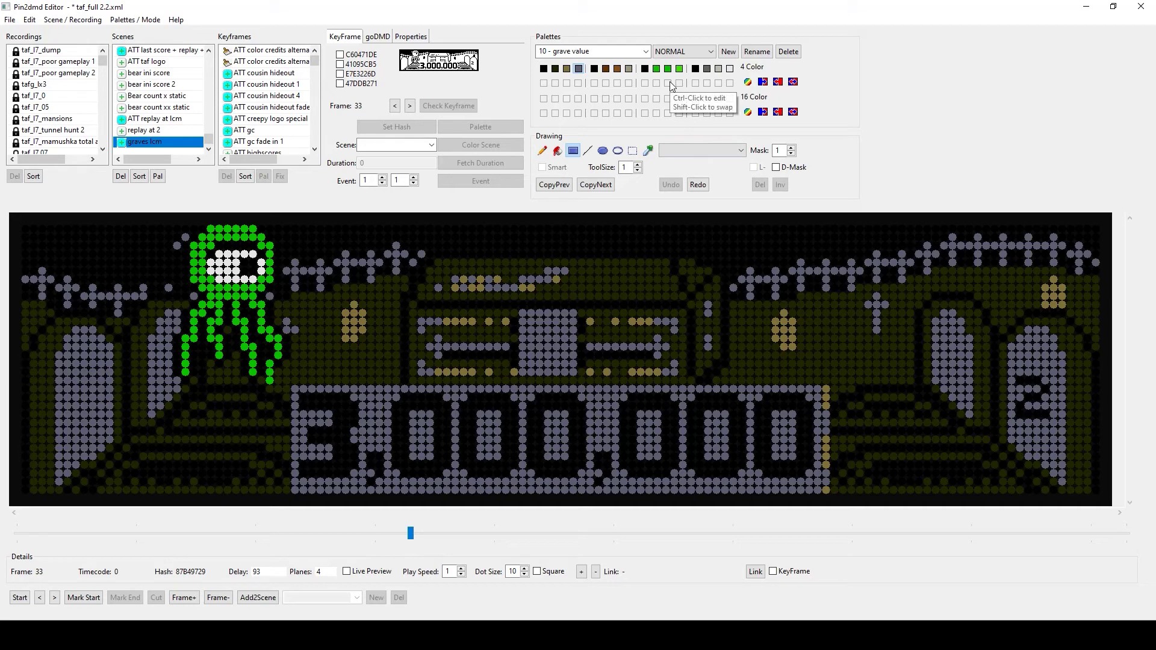
drag(413, 532, 30, 533)
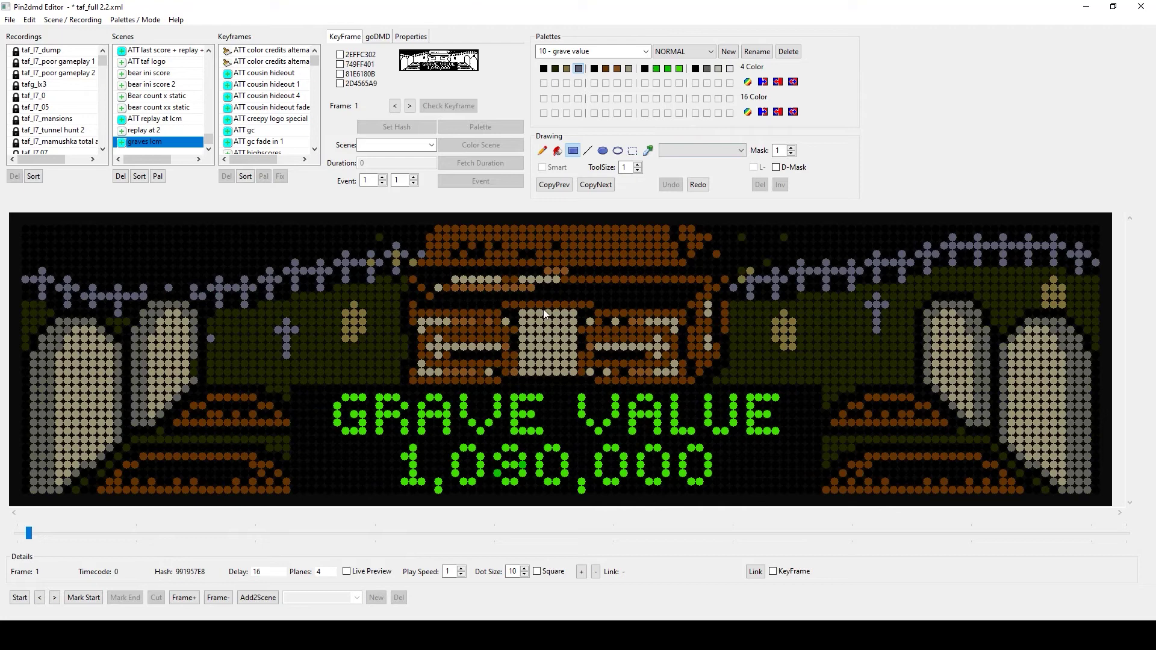
- Show detection mask 0, then open the graves lcm keyframe in taf_full 2.2_tutorial
click(776, 168)
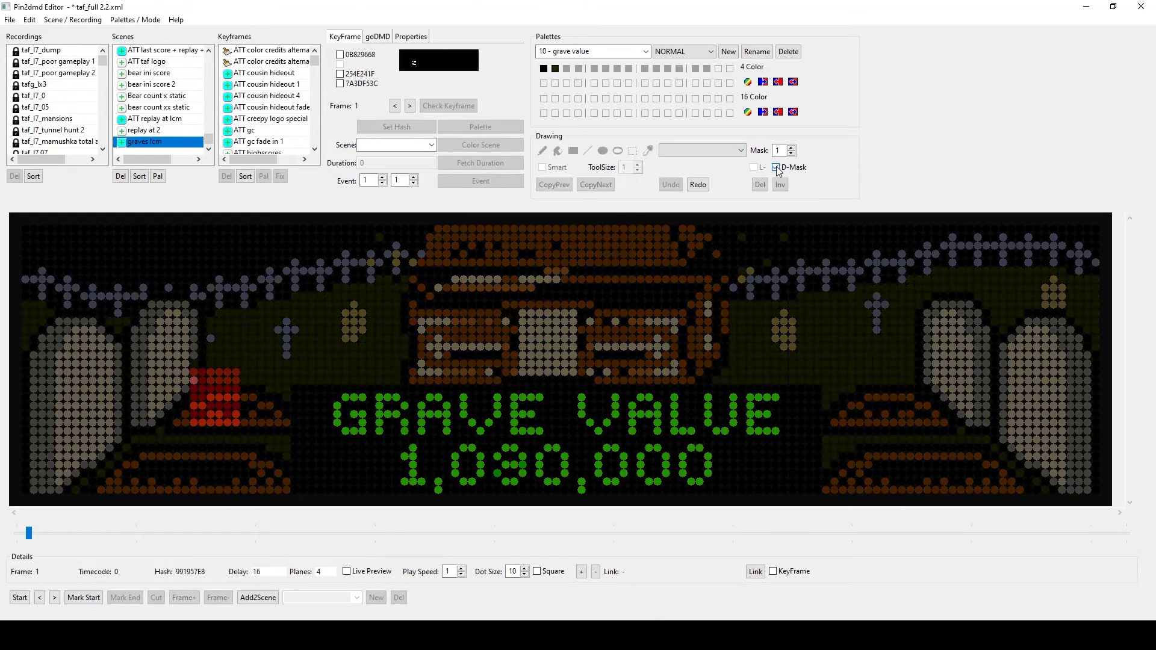
click(791, 154)
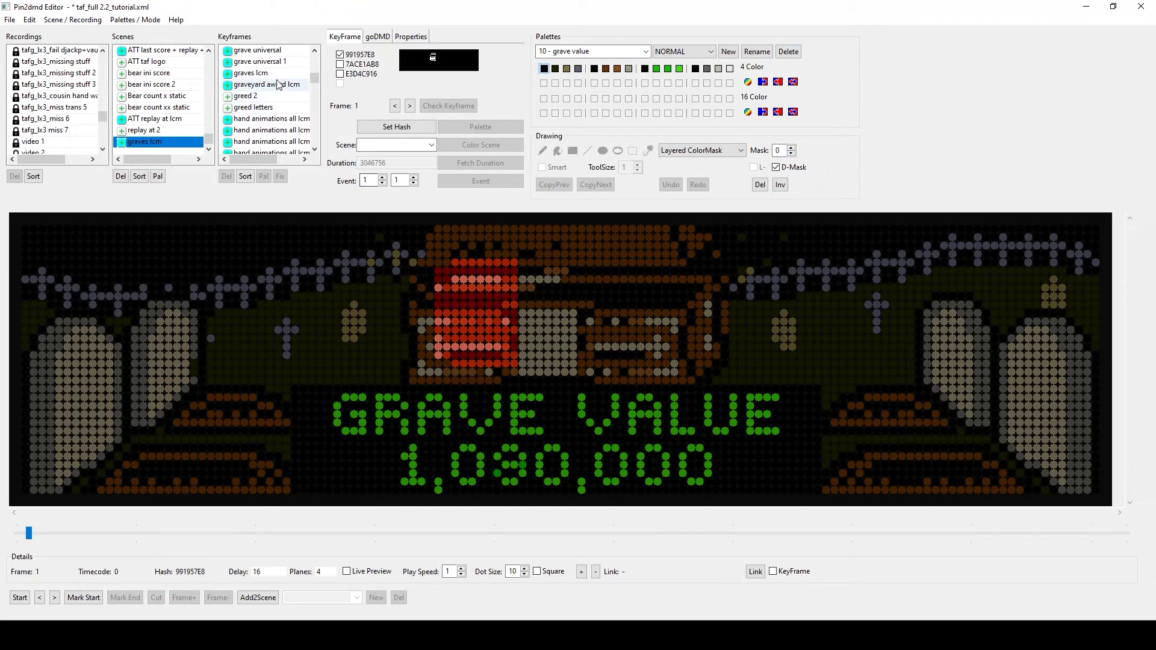
click(271, 75)
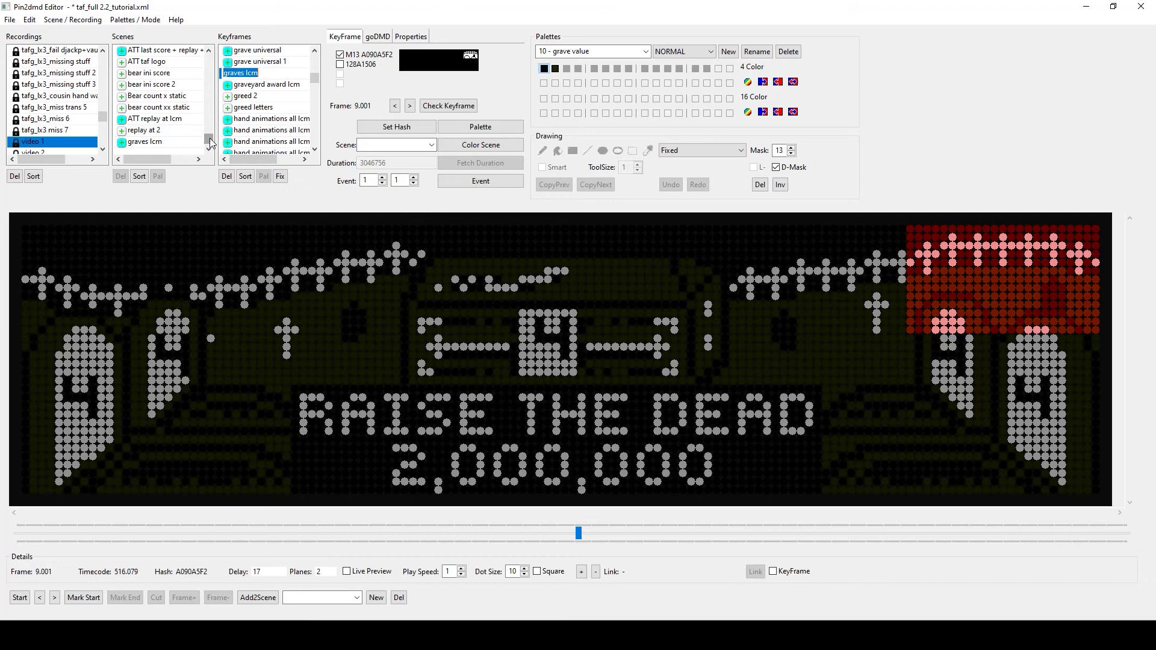
- Review tunnel hunt scenes F28, F25, F24, F29 and F3, then select the tunnel hunt lcm scene
drag(210, 142, 216, 134)
click(169, 107)
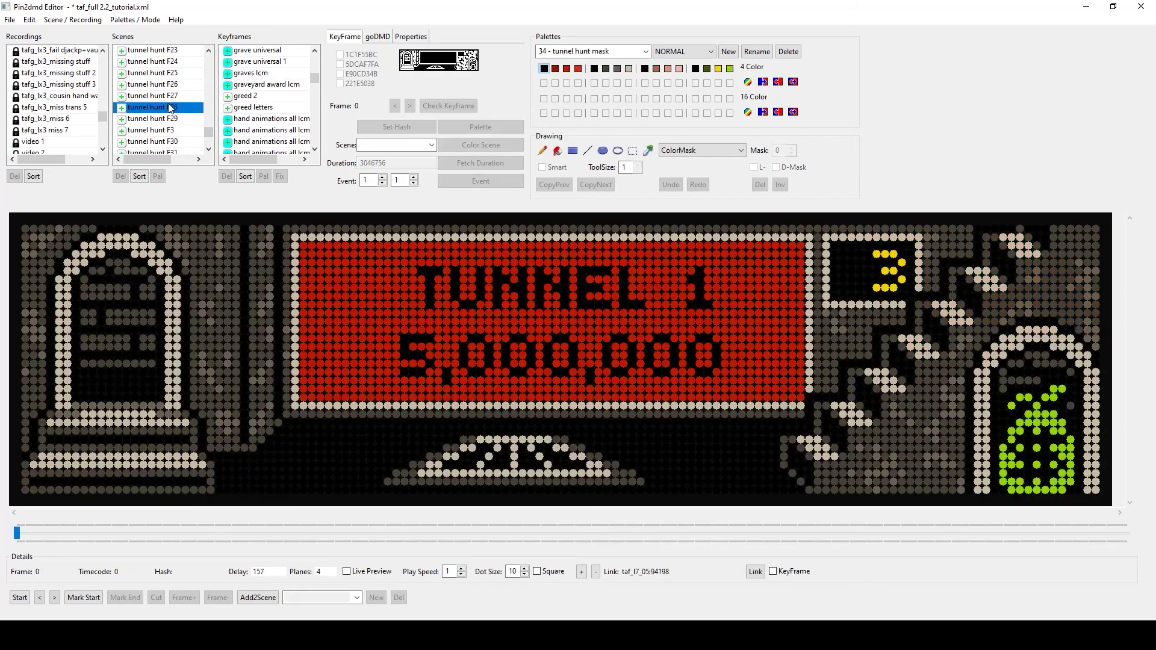
click(167, 75)
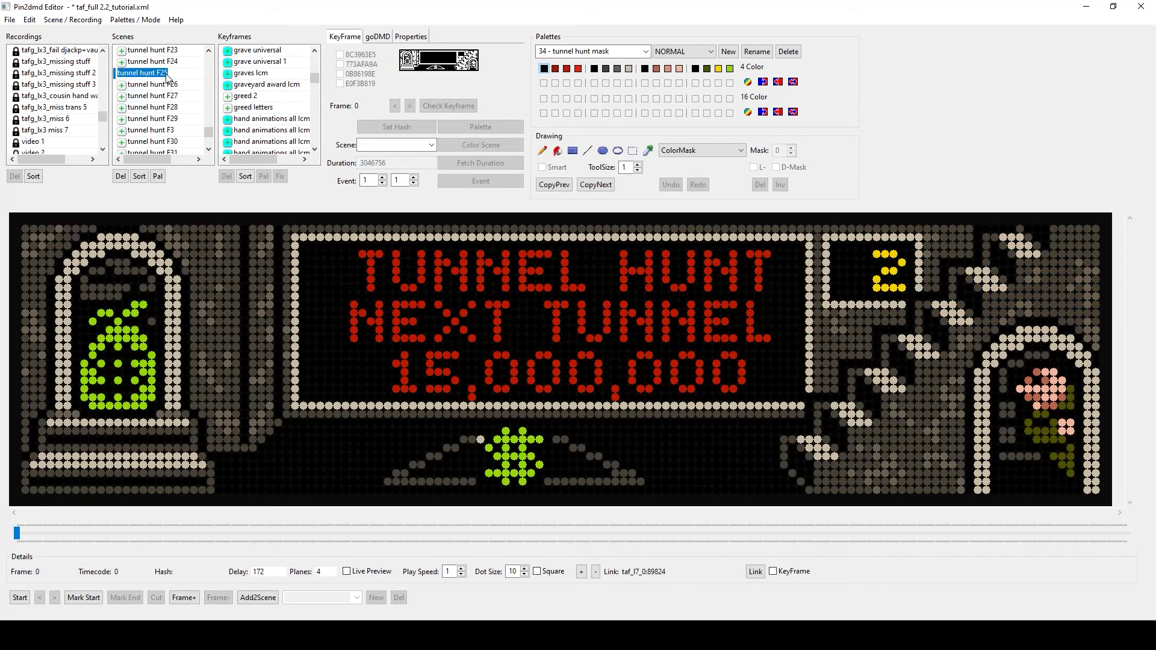
key(Up)
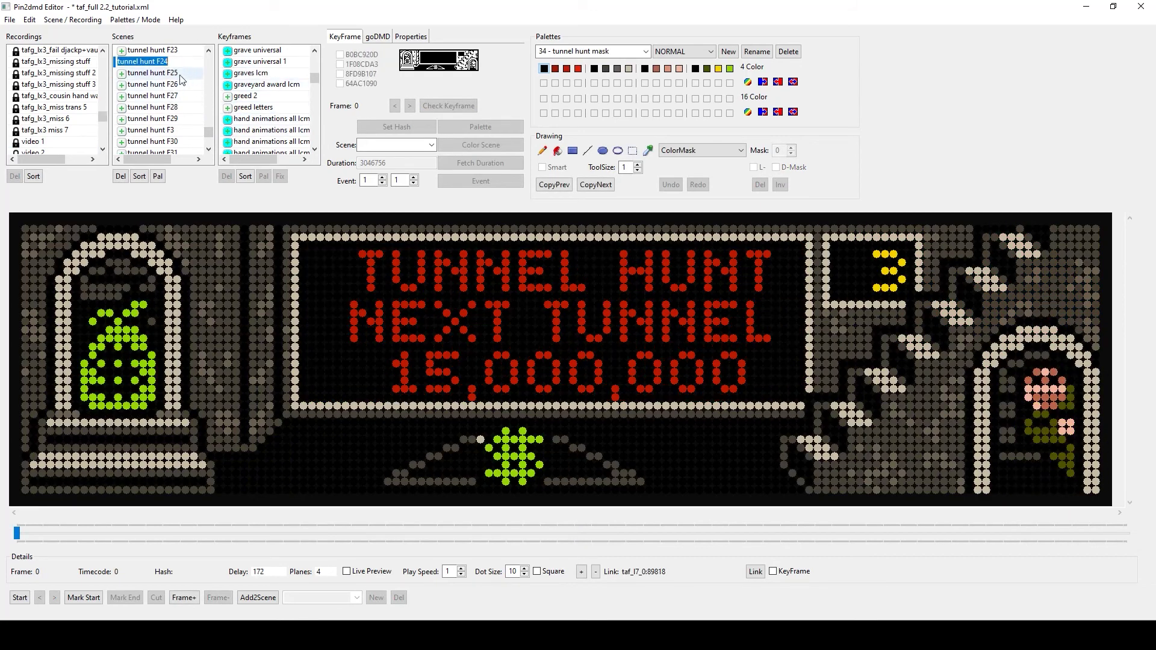
click(171, 107)
click(174, 120)
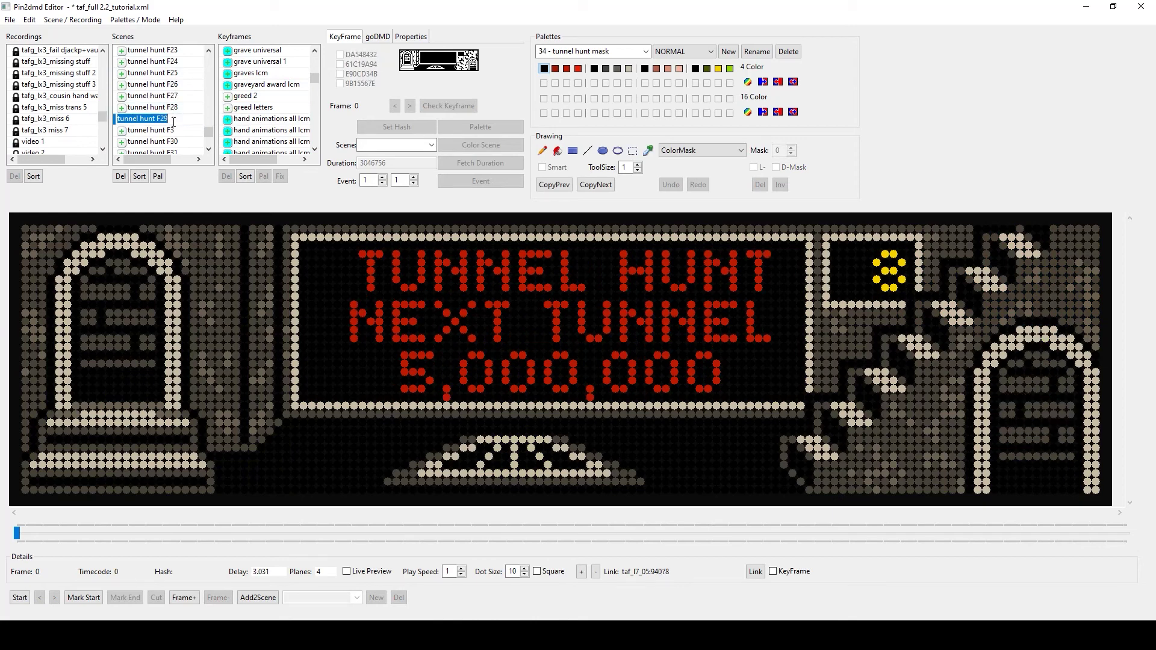
click(174, 132)
drag(174, 134, 174, 88)
scroll(188, 110, down, 6)
scroll(189, 111, down, 5)
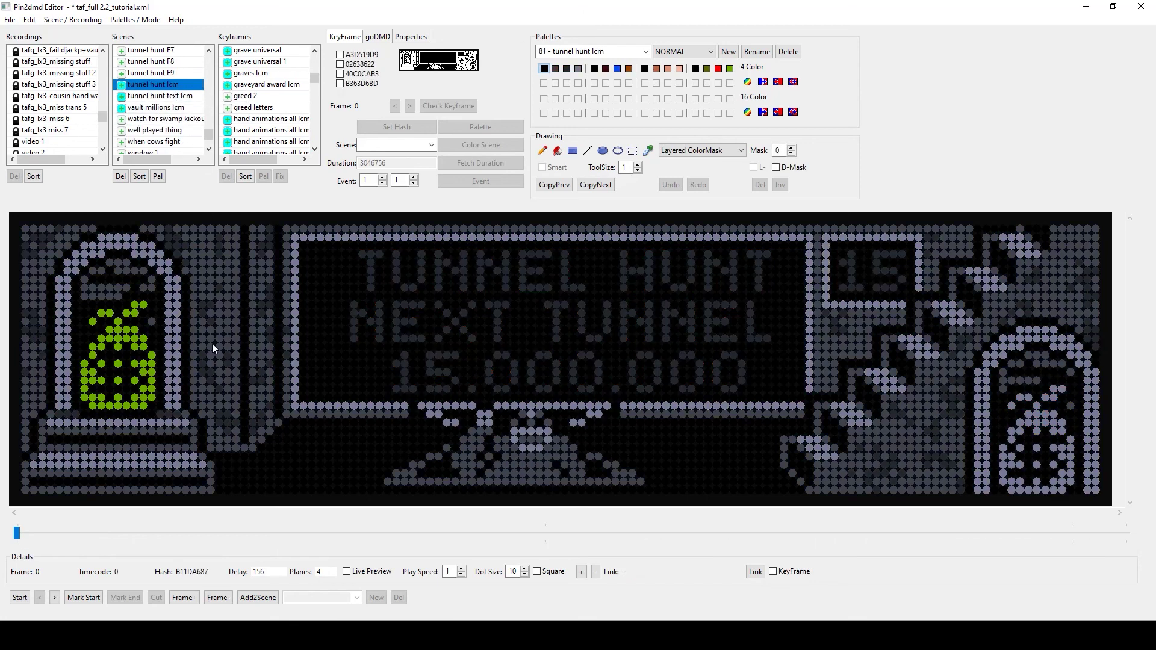
- Jump to frame 10 of the tunnel hunt lcm scene, then advance to frame 16's NEXT TUNNEL 15,000,000 screen
click(28, 533)
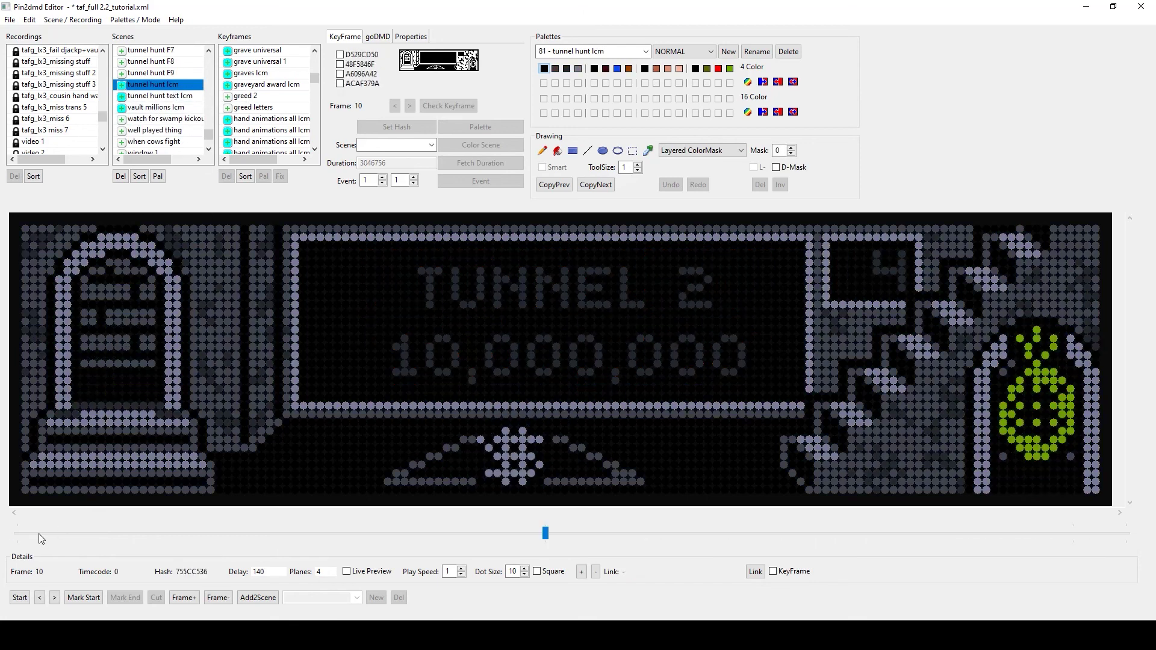
drag(545, 534, 843, 527)
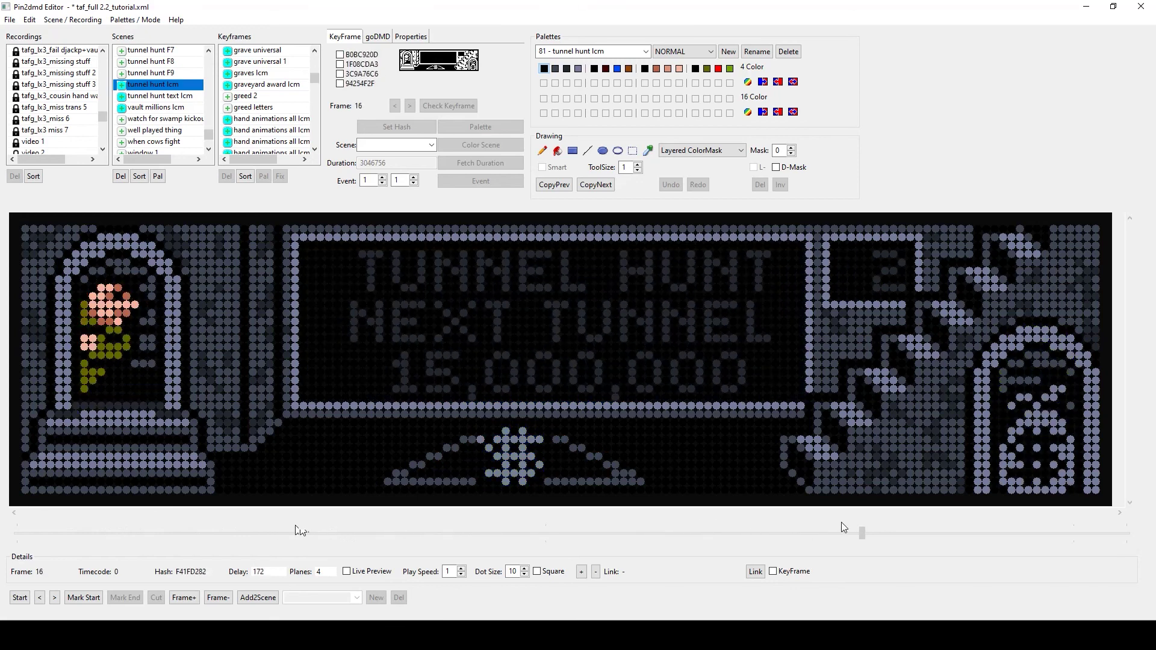